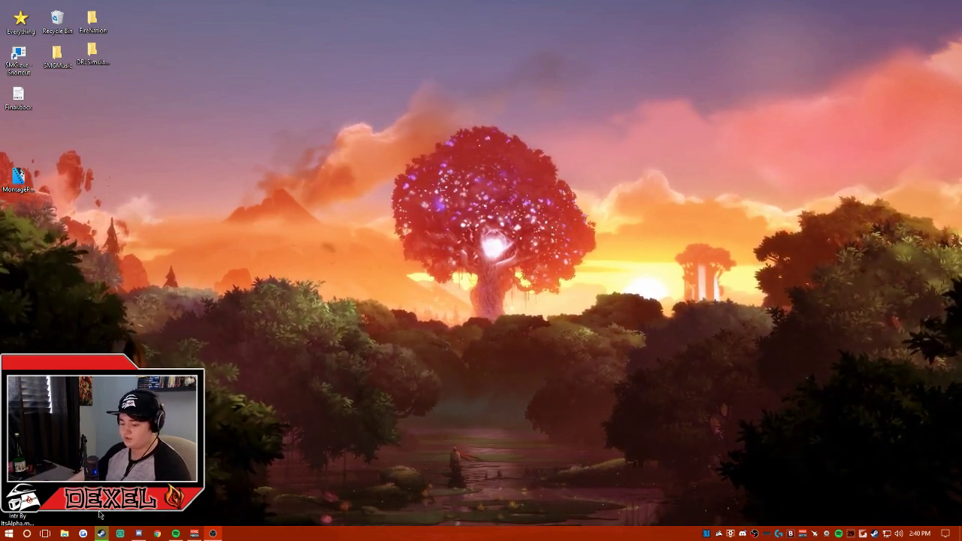
Step: Bring up Steam's Wallpaper Engine store page and highlight the product title
click(101, 534)
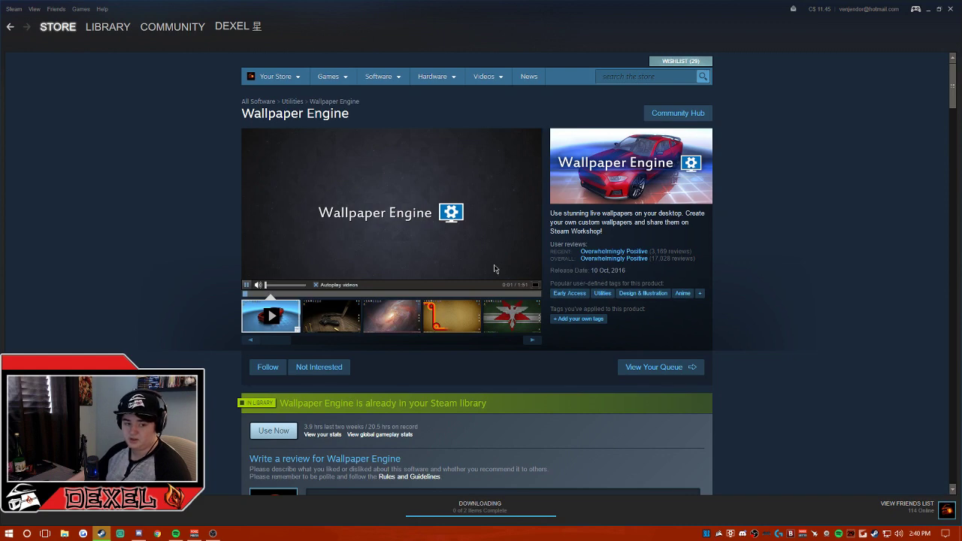
drag(339, 112, 262, 108)
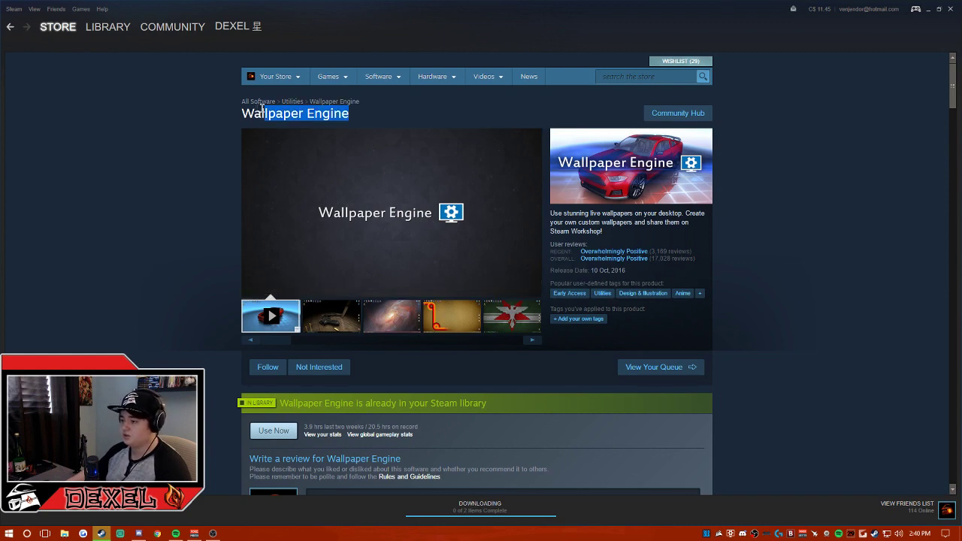
click(301, 110)
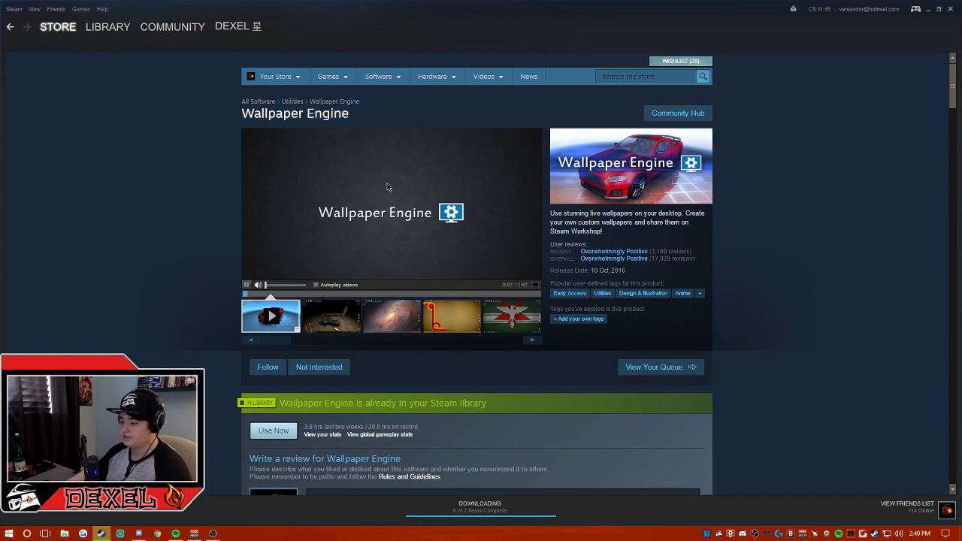
scroll(332, 136, down, 3)
scroll(332, 136, up, 3)
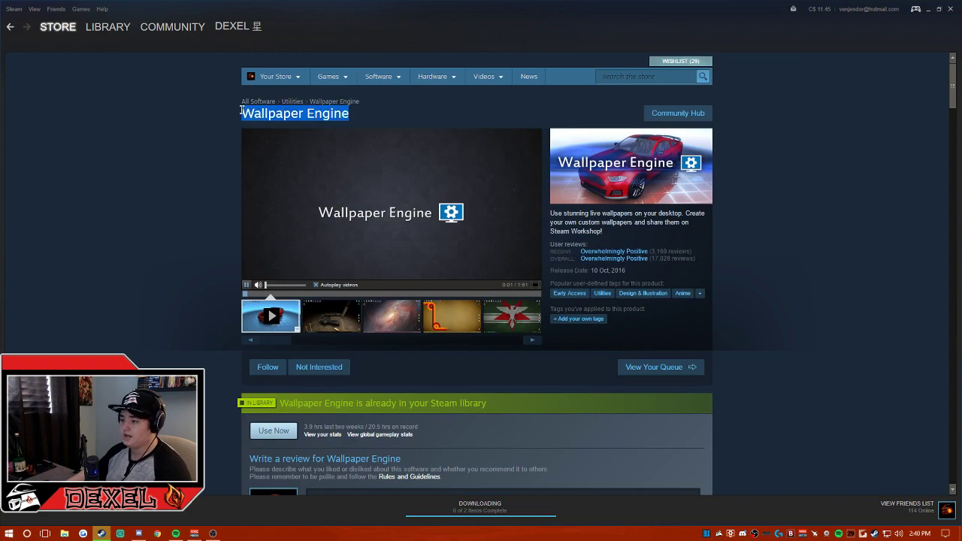
click(347, 125)
Step: Scroll the store page to review the CDN$ 4.49 price and overwhelmingly positive reviews
scroll(579, 263, down, 3)
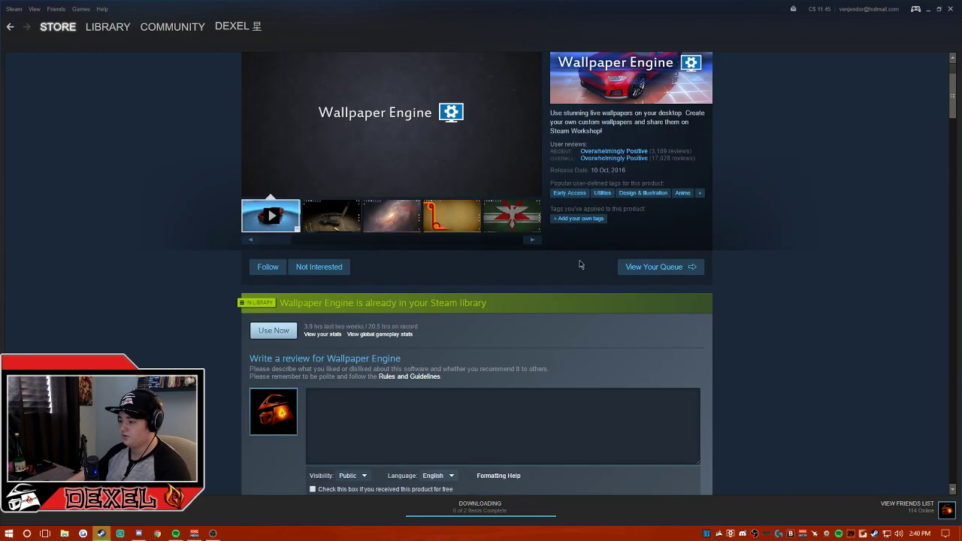
scroll(579, 257, up, 3)
scroll(575, 260, down, 9)
scroll(517, 248, down, 8)
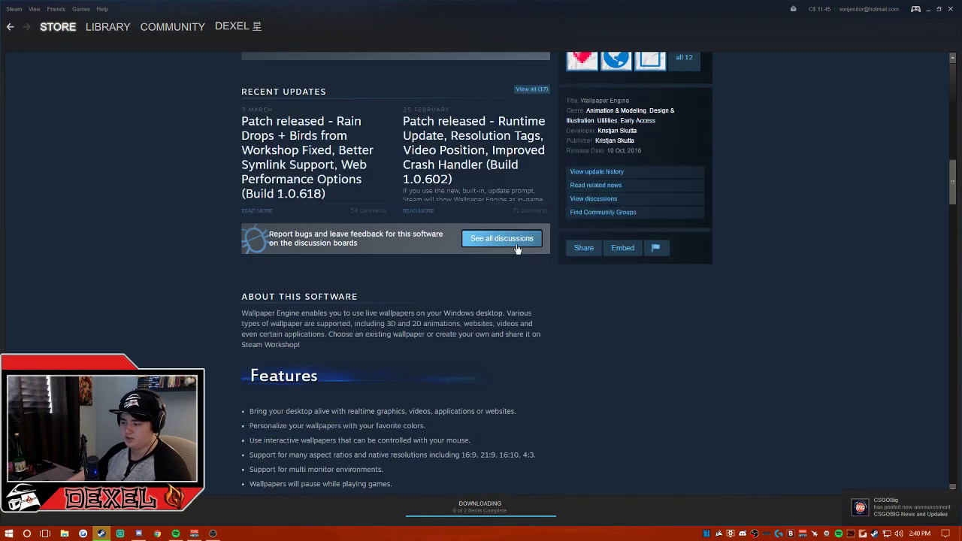
scroll(516, 248, down, 8)
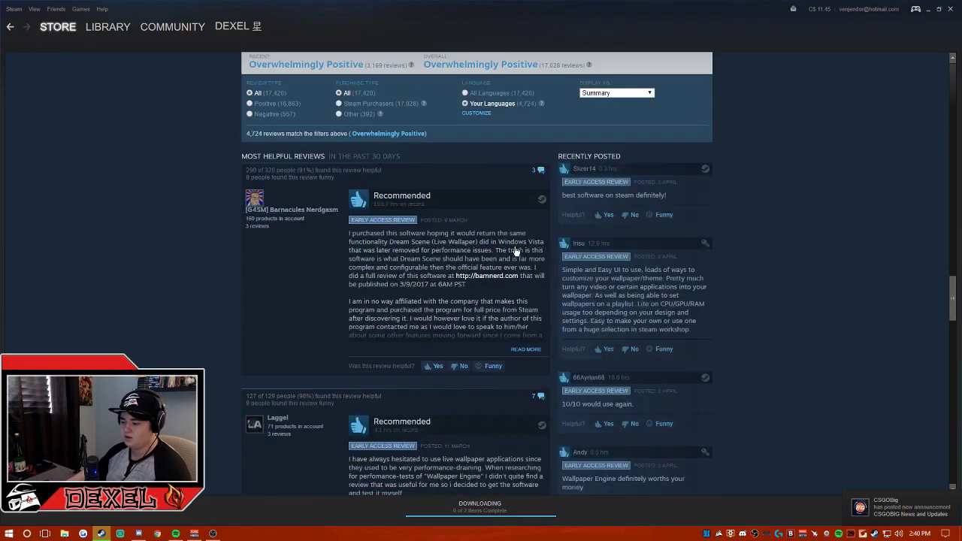
scroll(515, 248, up, 12)
scroll(516, 248, up, 12)
scroll(489, 285, down, 6)
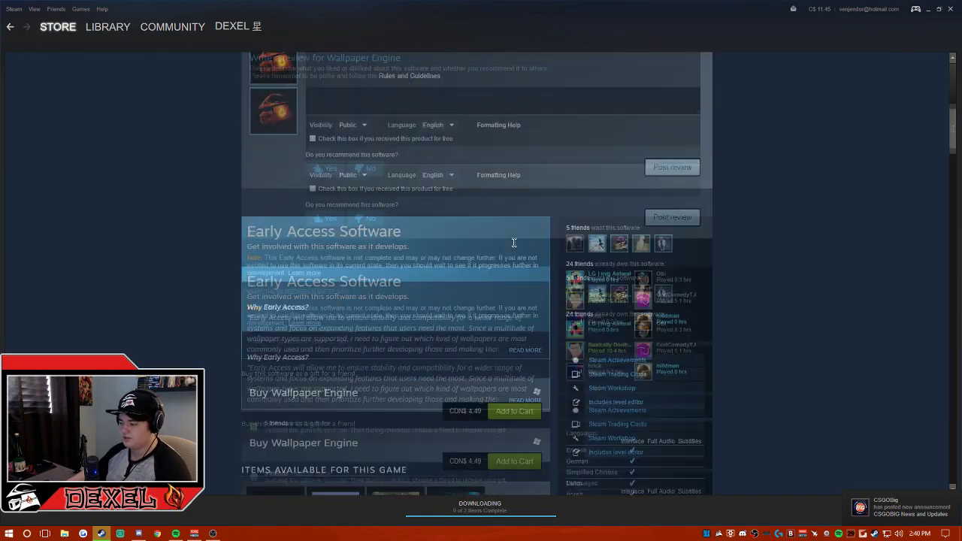
click(479, 358)
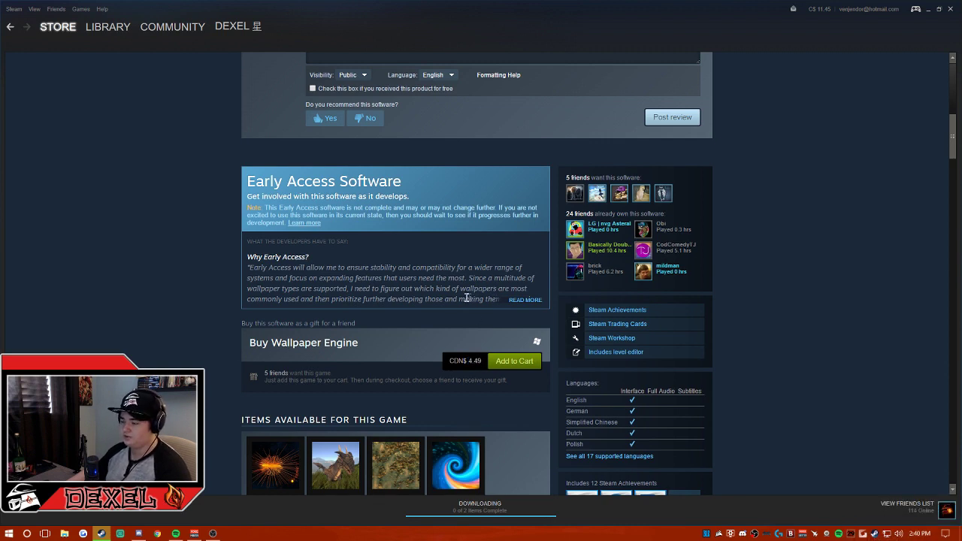
scroll(470, 361, up, 7)
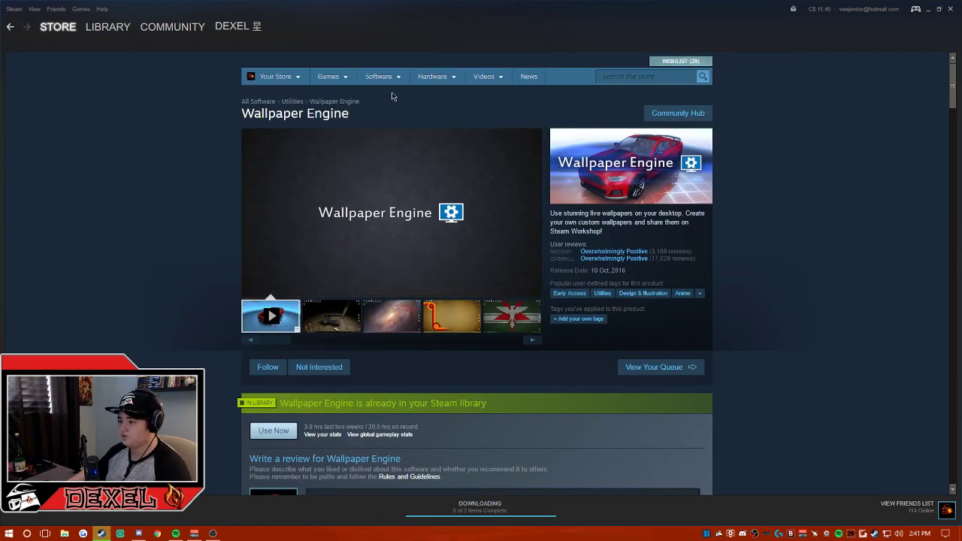
Step: Minimize the Steam store window and open Wallpaper Engine's installed-wallpapers browser with its 43-item playlist
key(super+d)
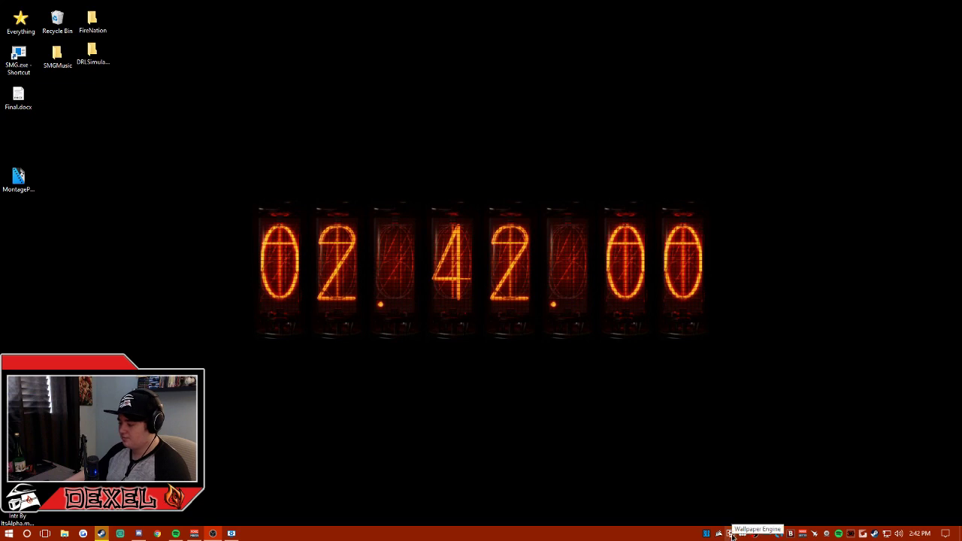
click(102, 531)
scroll(520, 296, down, 8)
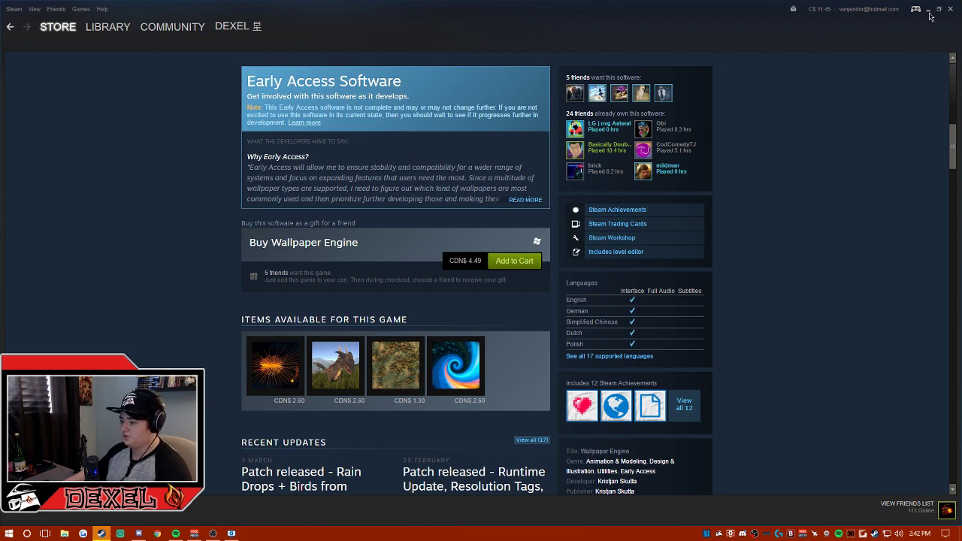
click(929, 10)
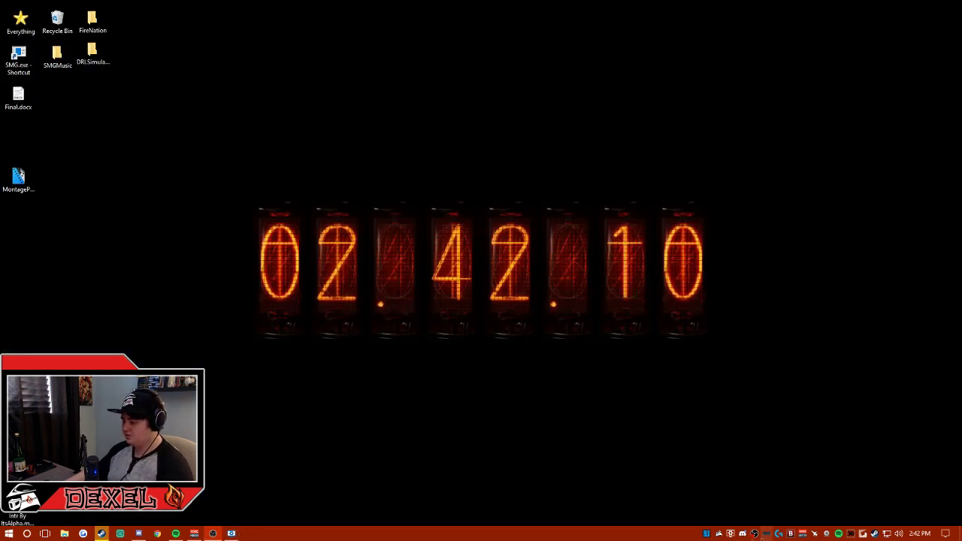
click(231, 533)
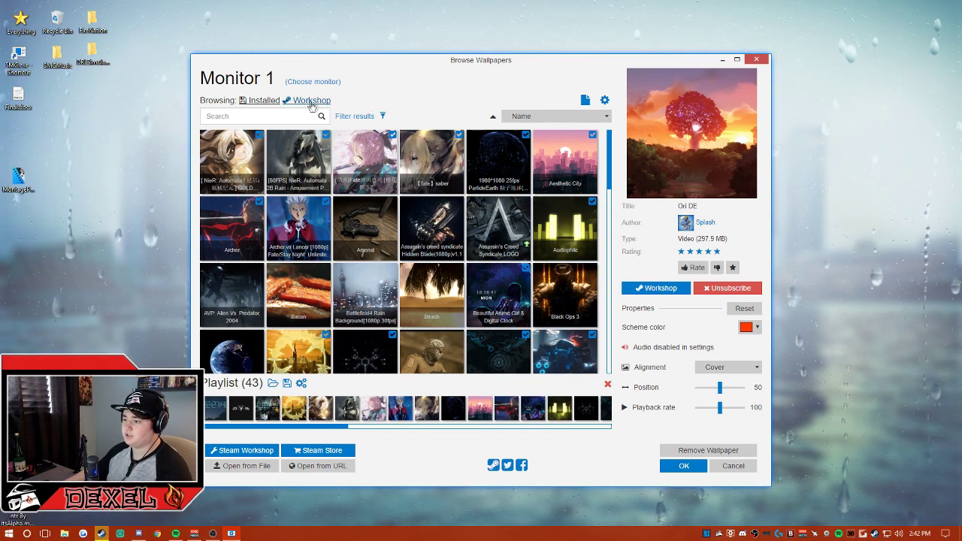
Step: Switch the browser from installed wallpapers to Workshop wallpapers sorted by Top Rated
click(311, 101)
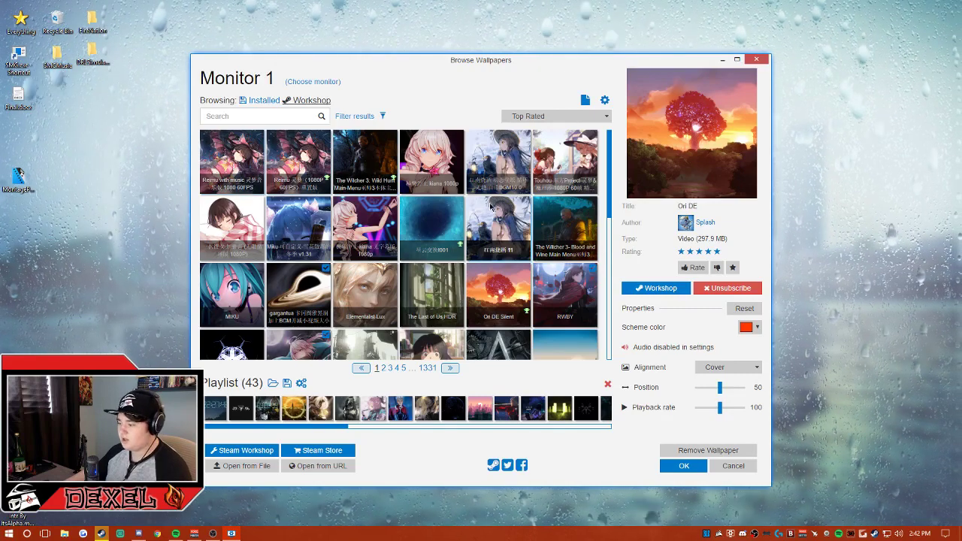
Step: Filter Workshop results to the Animal tag and preview the INTERACTIVE Cat wallpaper
click(364, 118)
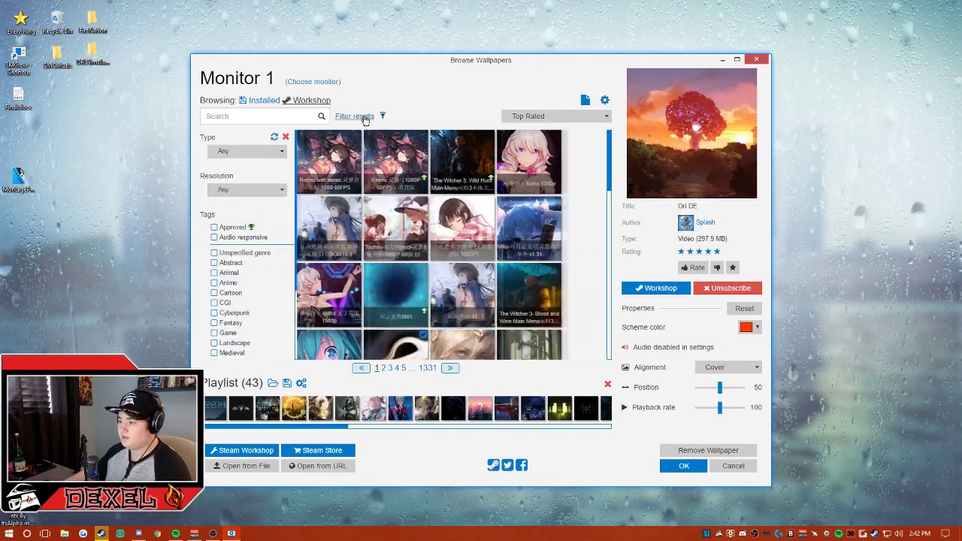
scroll(267, 241, down, 3)
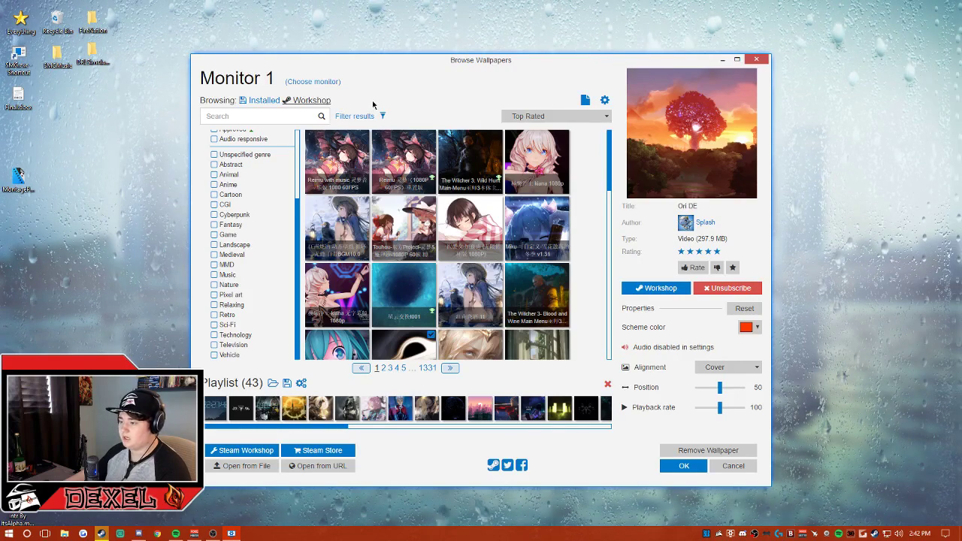
click(214, 175)
click(214, 175)
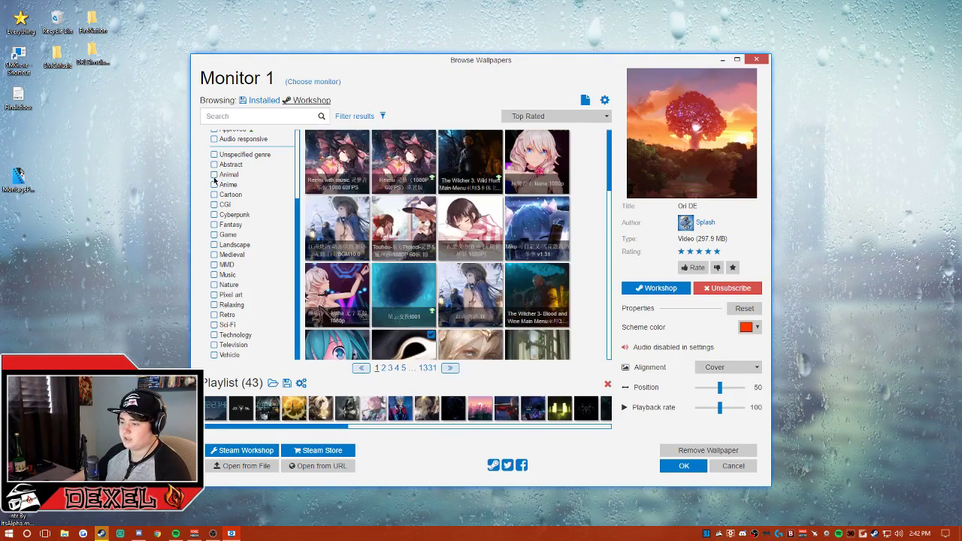
click(214, 174)
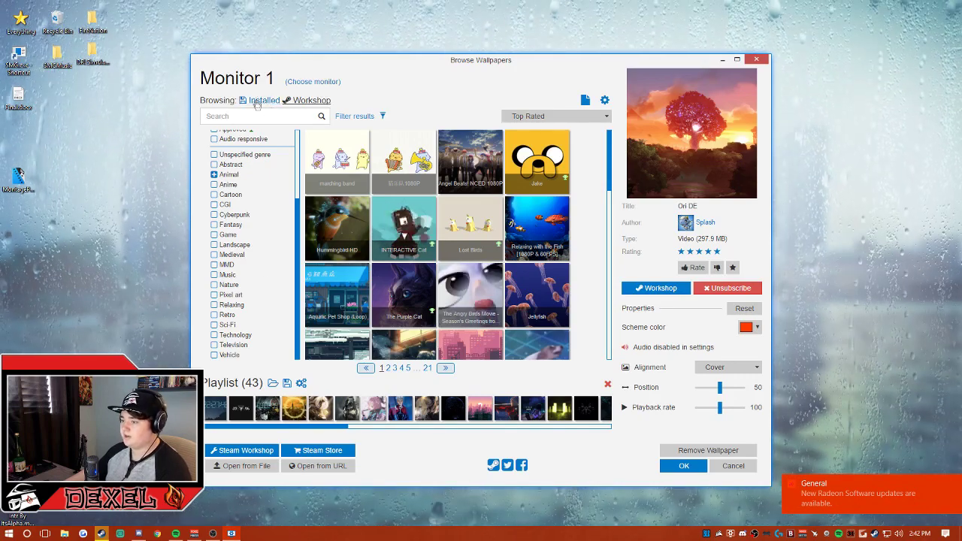
click(396, 219)
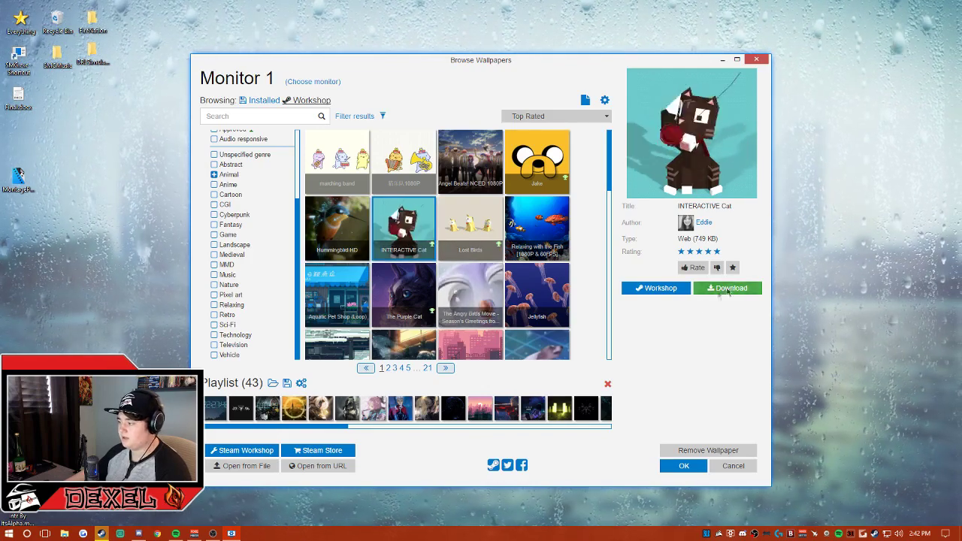
Step: Back in installed wallpapers, apply the pink anime wallpaper and view General settings
click(261, 101)
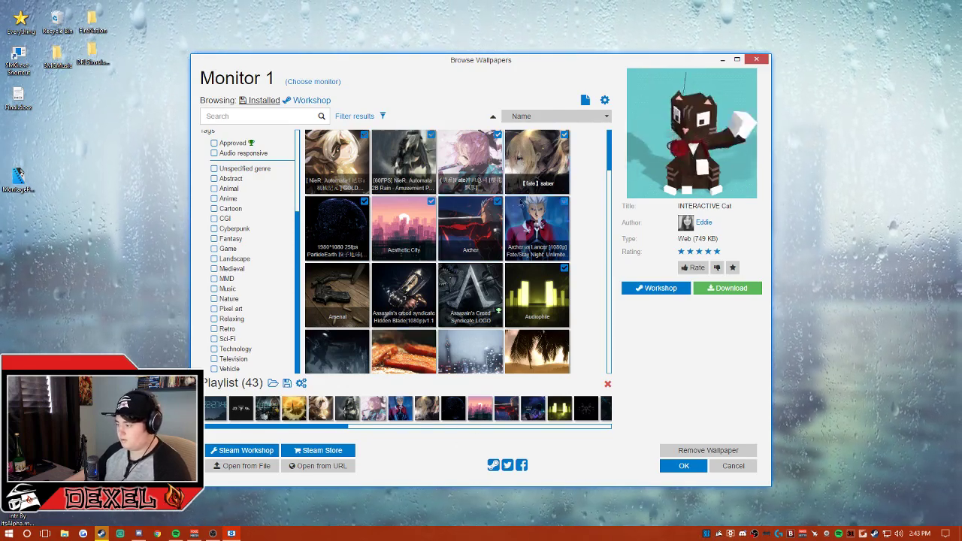
click(463, 162)
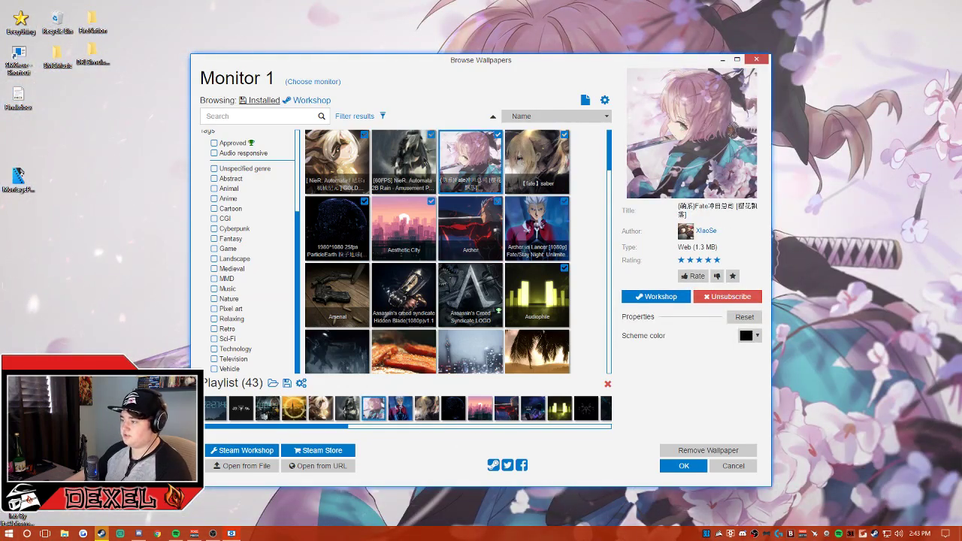
click(604, 100)
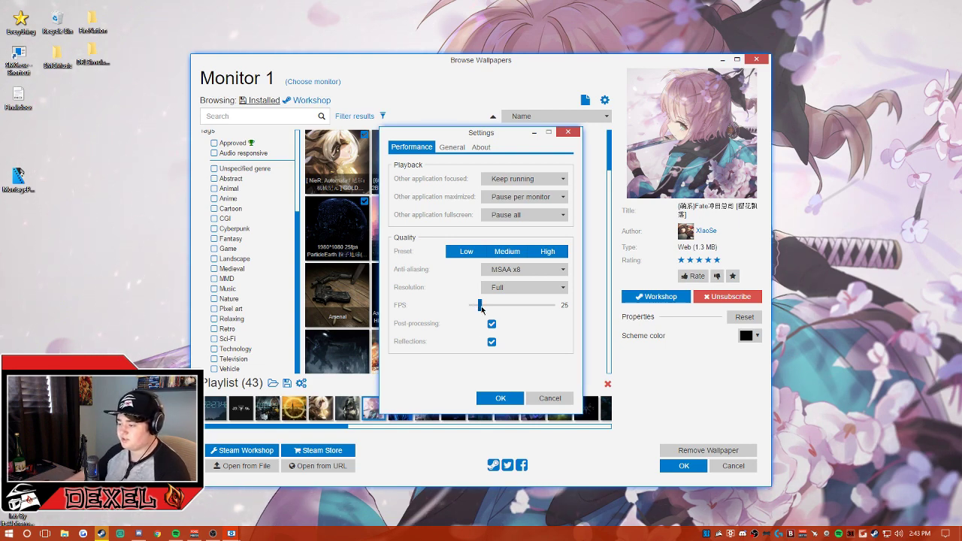
click(450, 147)
Step: Review the General and Performance settings, glance at the tray sound menu, then close Settings
scroll(550, 256, down, 2)
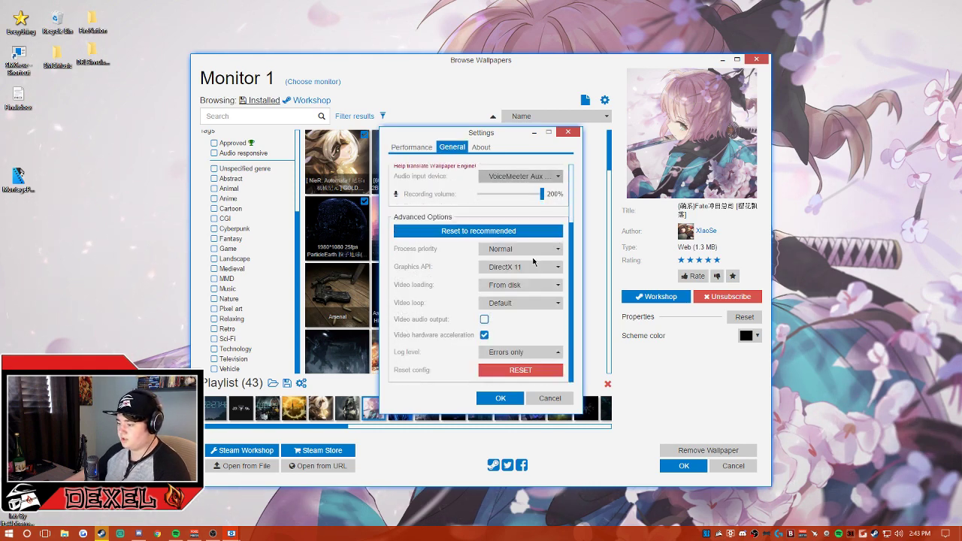
scroll(550, 257, up, 2)
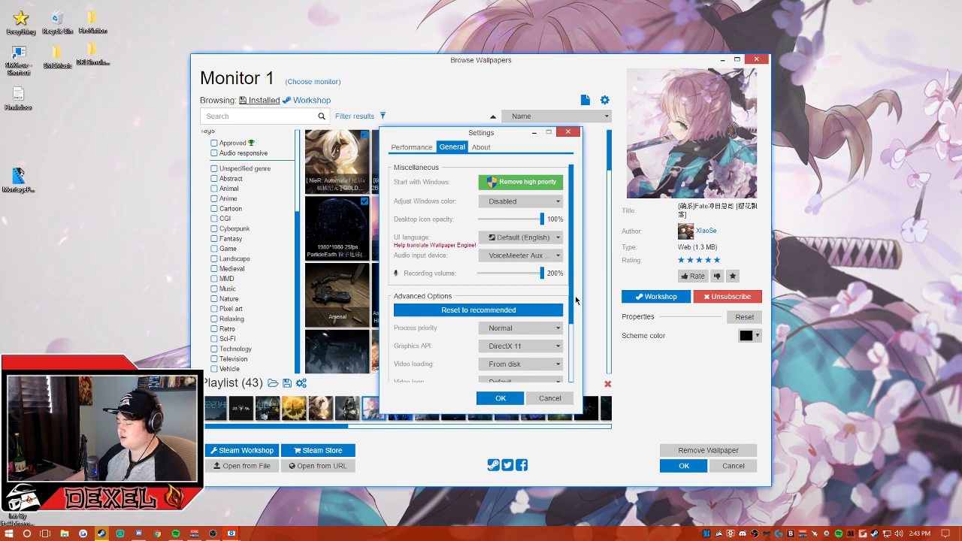
right_click(898, 533)
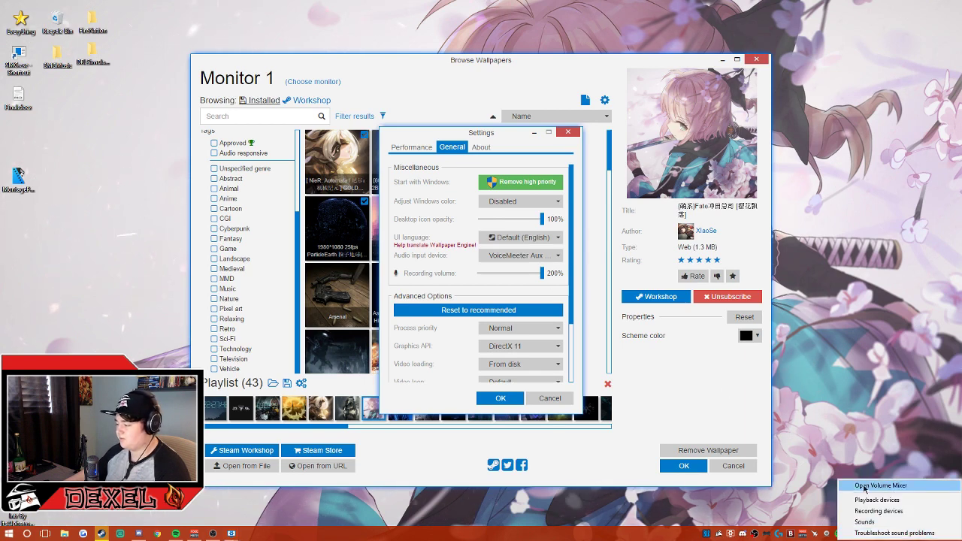
click(869, 378)
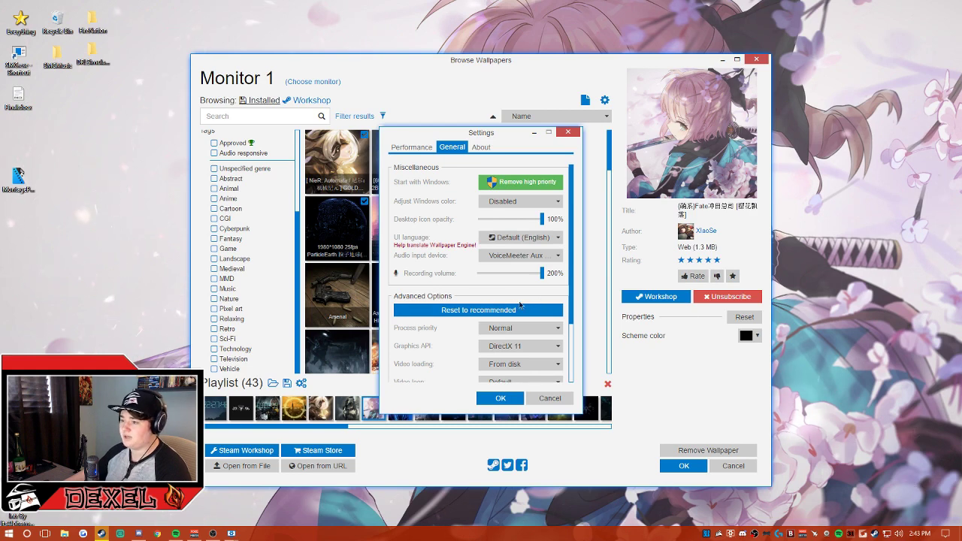
scroll(442, 310, down, 3)
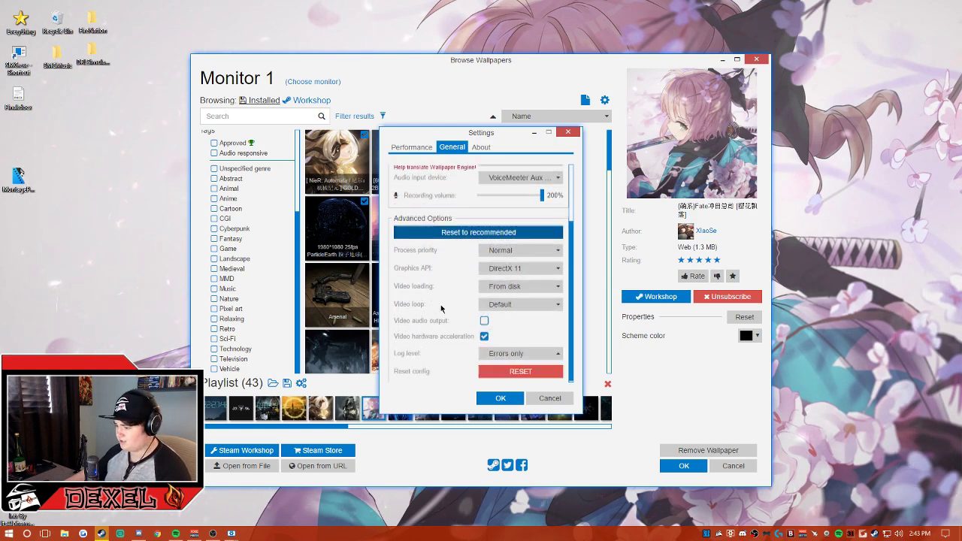
click(412, 146)
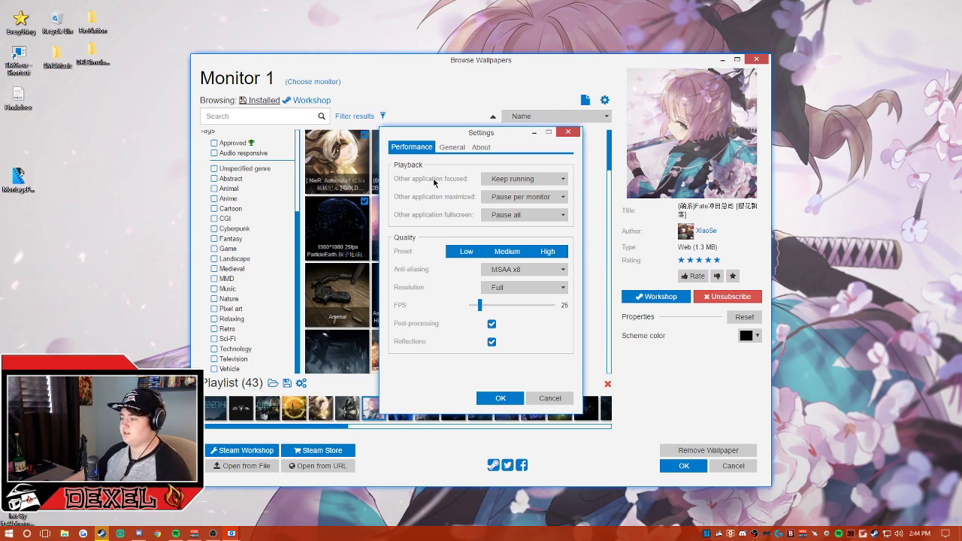
click(459, 148)
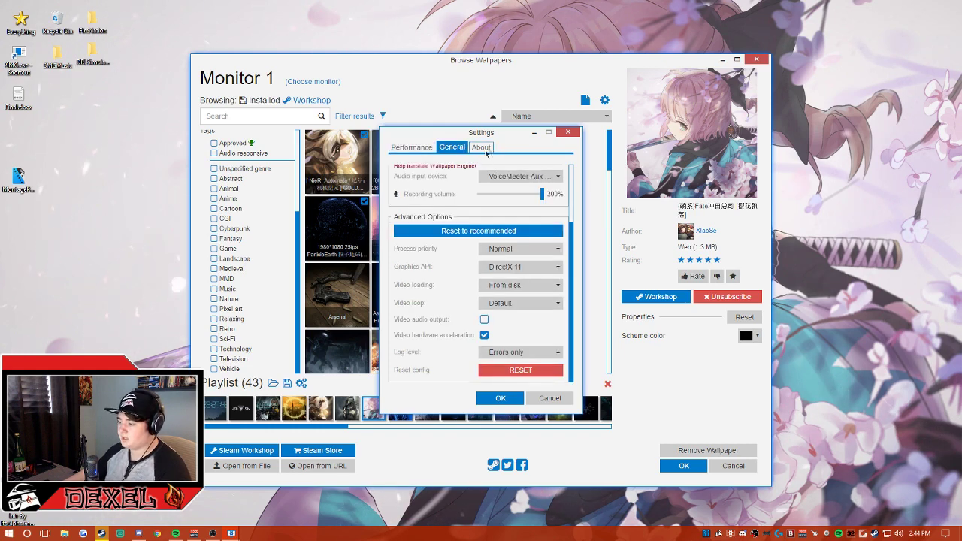
scroll(459, 151, down, 1)
scroll(459, 152, up, 2)
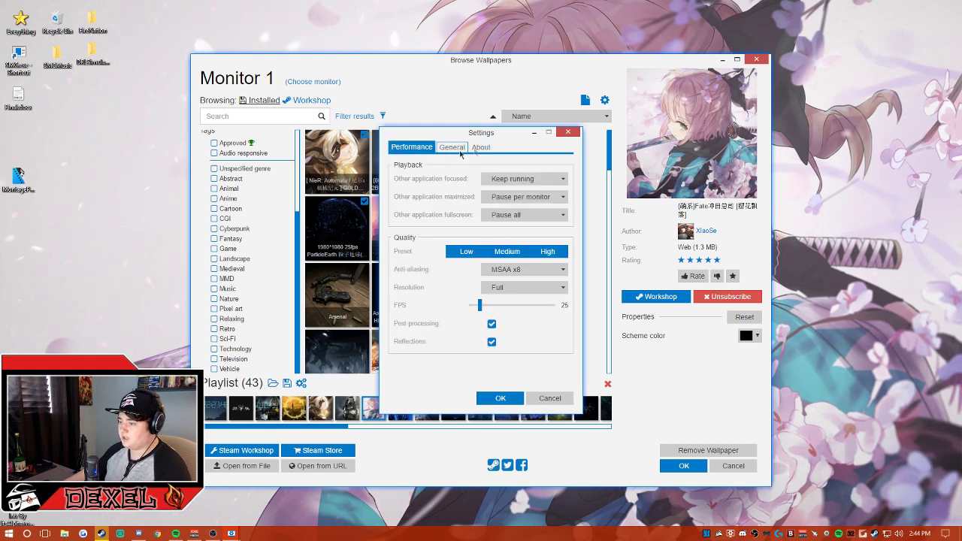
click(568, 132)
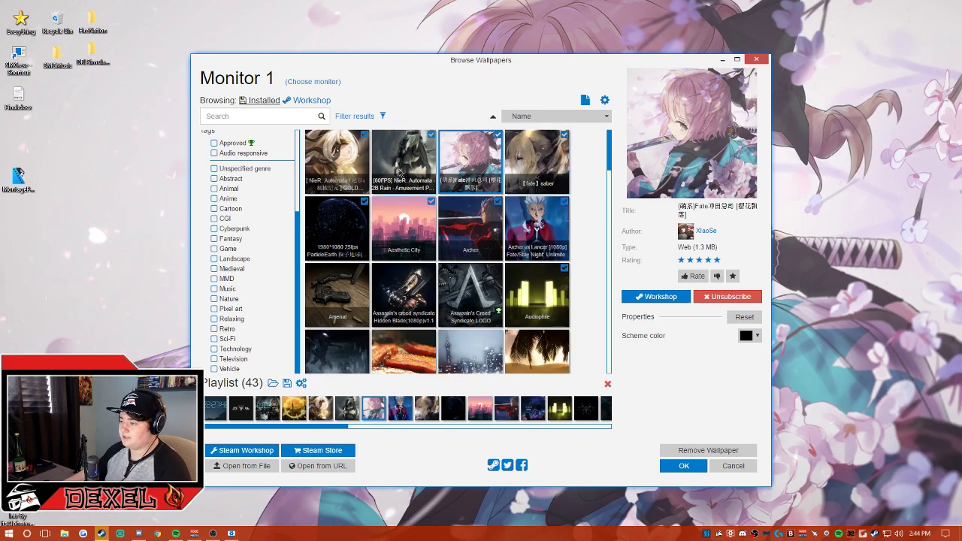
Step: Try the Rain drops (drizzle) and Rain drops (Fallout) wallpapers on the desktop
scroll(489, 239, down, 10)
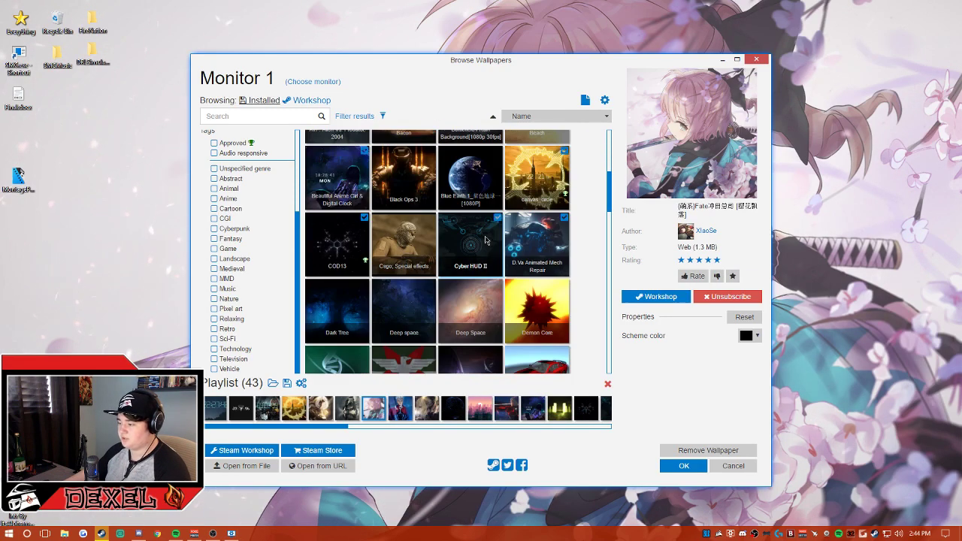
scroll(492, 231, down, 4)
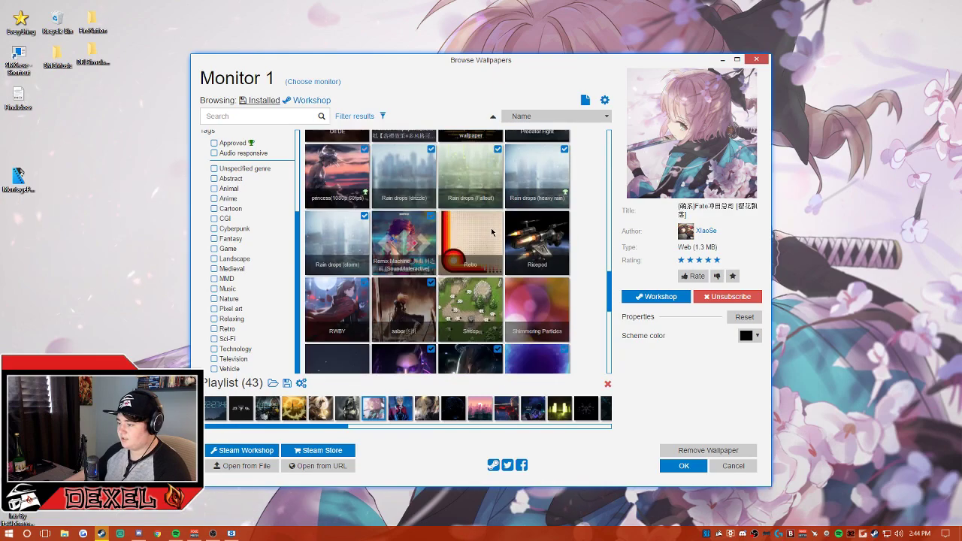
click(403, 177)
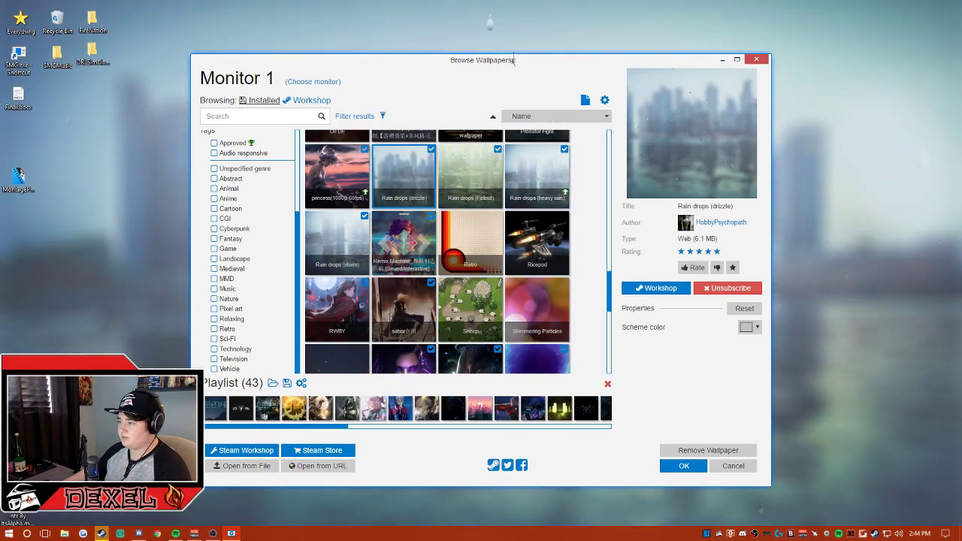
drag(516, 65, 638, 158)
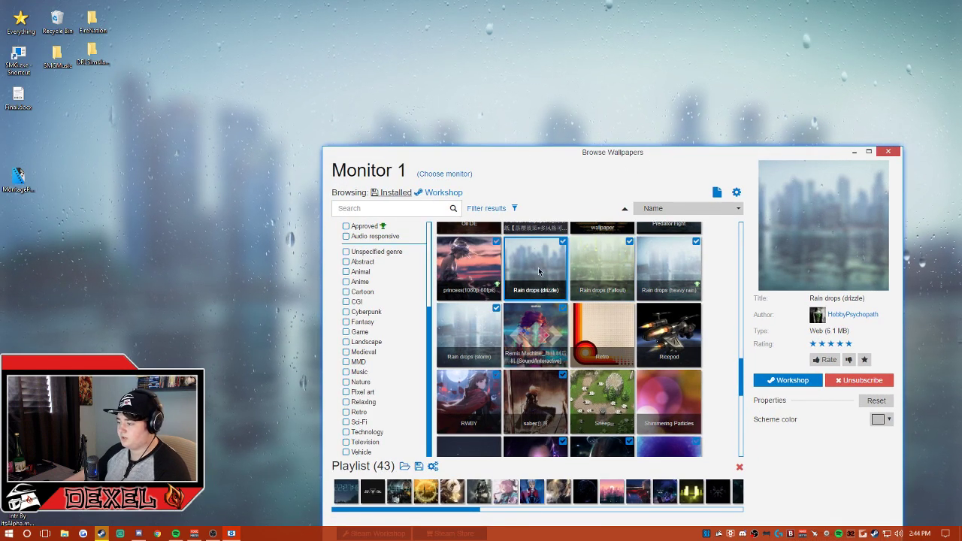
click(602, 269)
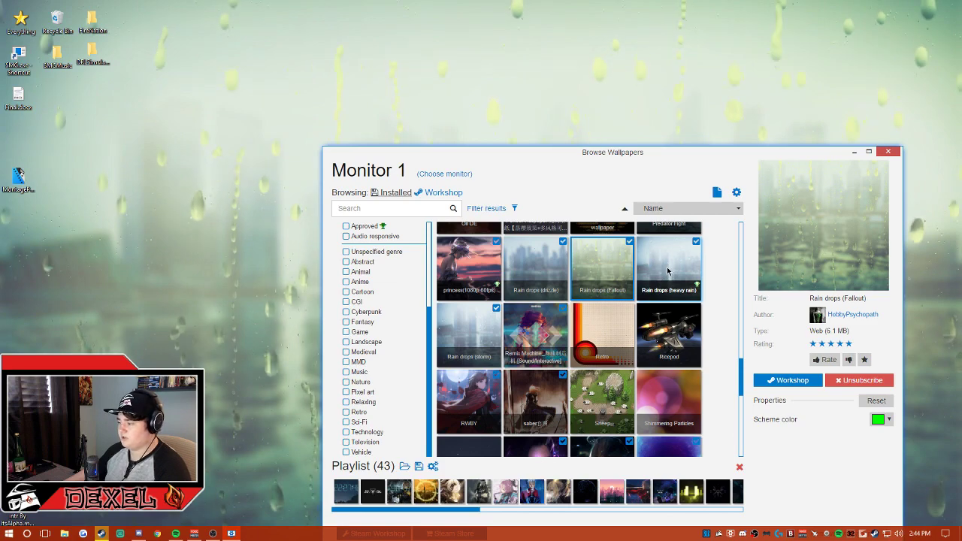
Step: Try the NieR wallpaper, then settle on the [fate] saber scene as background
scroll(635, 331, up, 5)
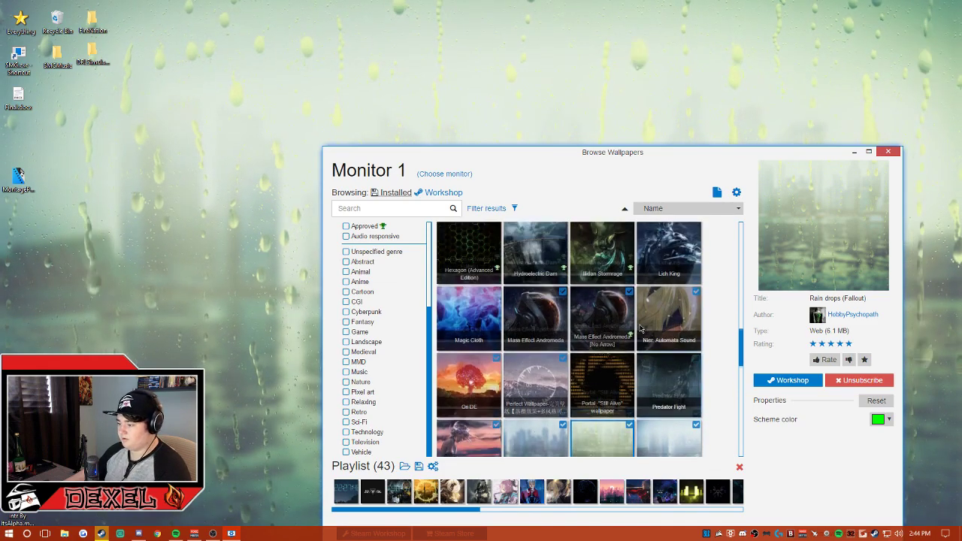
scroll(635, 330, up, 6)
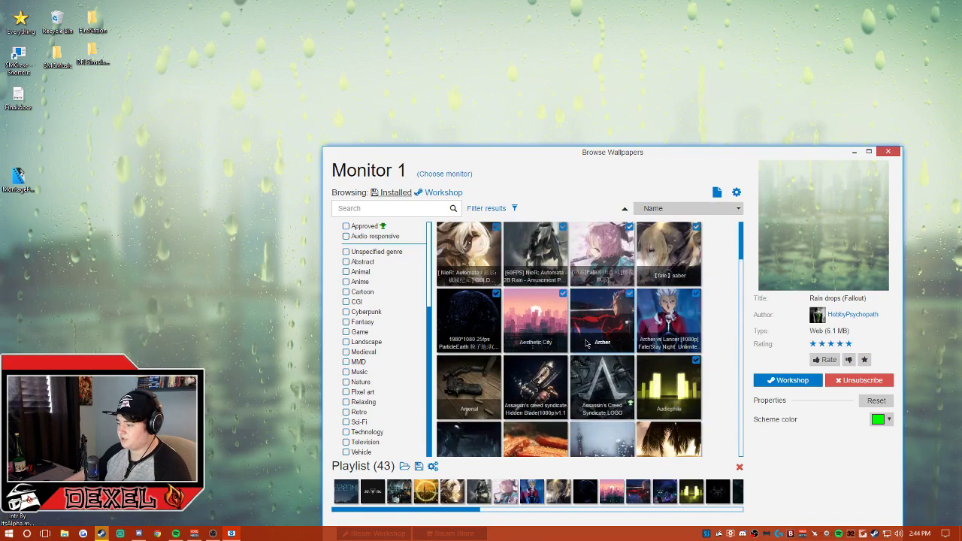
click(468, 253)
drag(495, 166, 360, 304)
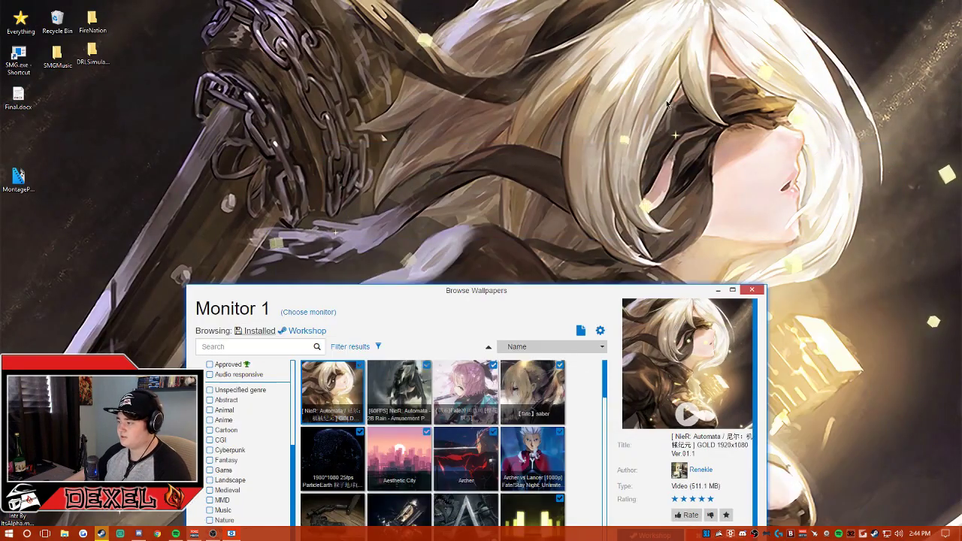
drag(466, 290, 446, 488)
click(513, 151)
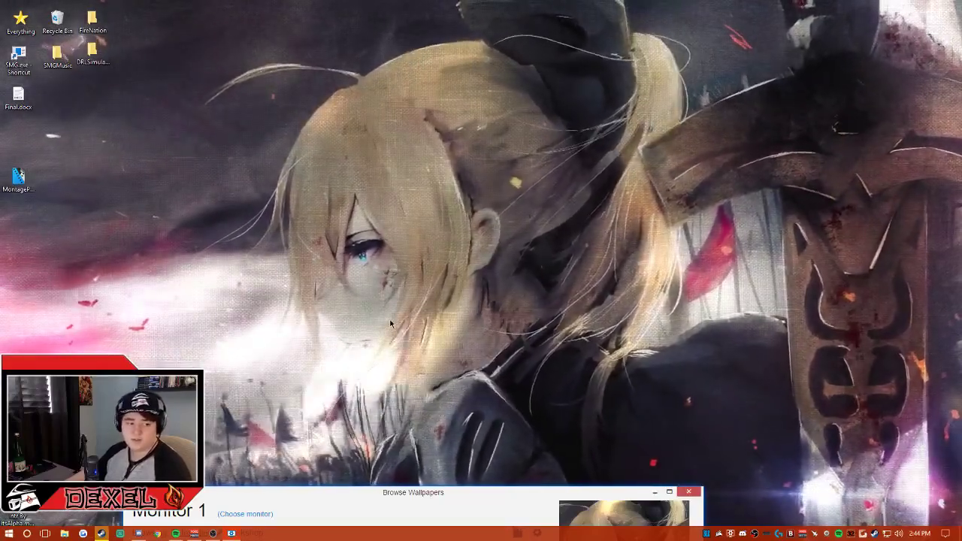
drag(440, 497, 497, 101)
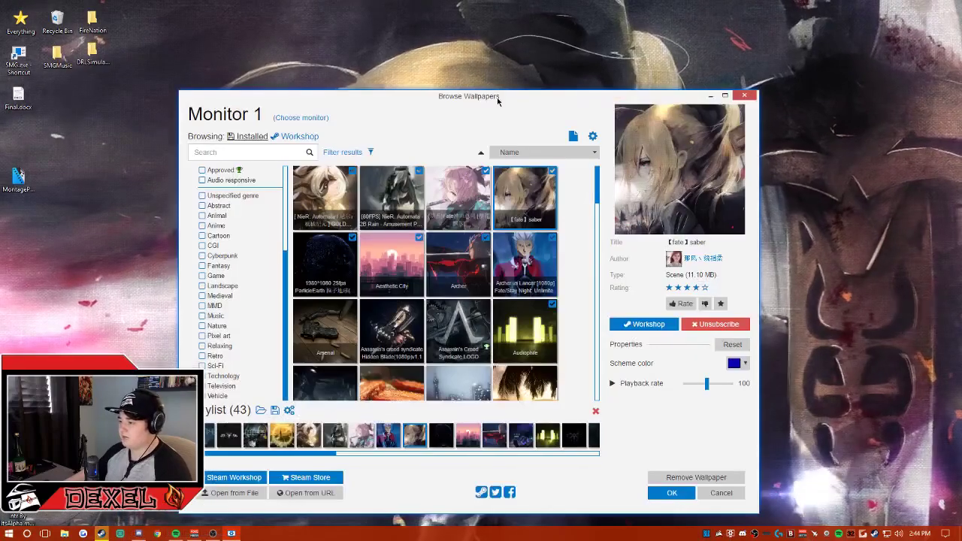